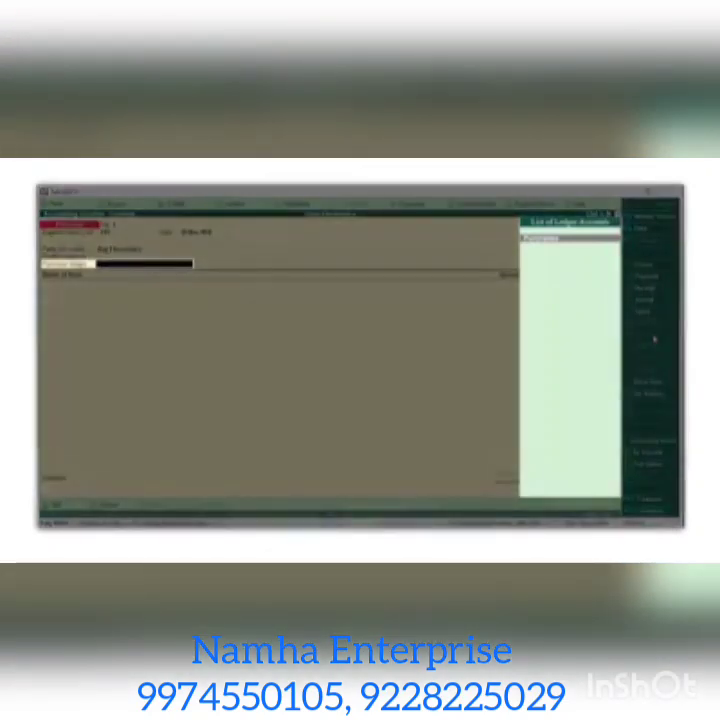
# Choose the Purchases ledger and add Dell 17 inch Monitor to the purchase voucher with quantity 10 Nos at a rate of 7,000
pyautogui.press('Return')
pyautogui.press('space')
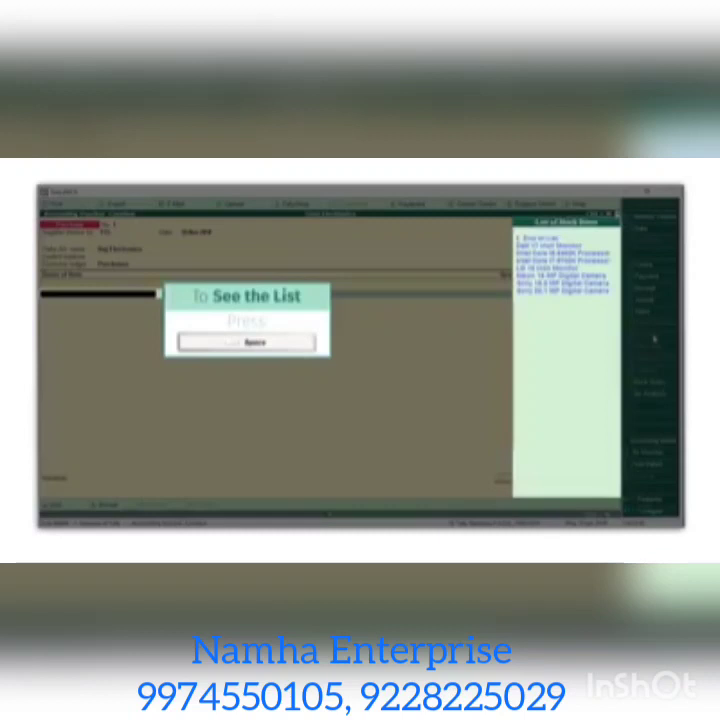
pyautogui.press('Down')
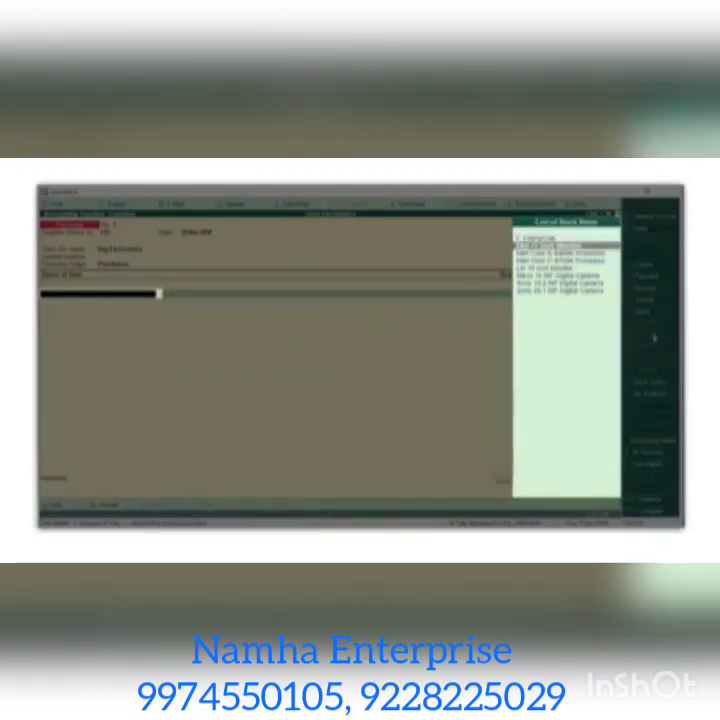
pyautogui.press('Return')
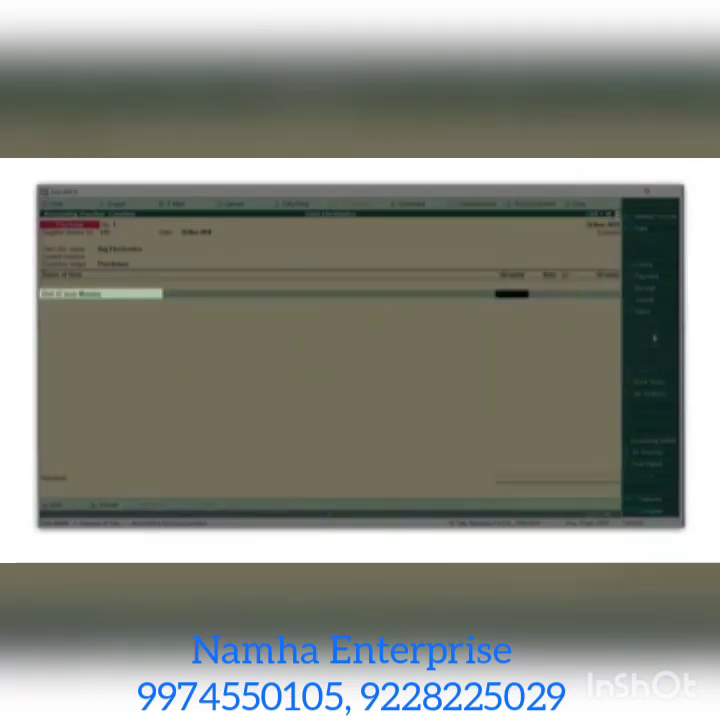
pyautogui.write('10')
pyautogui.press('Return')
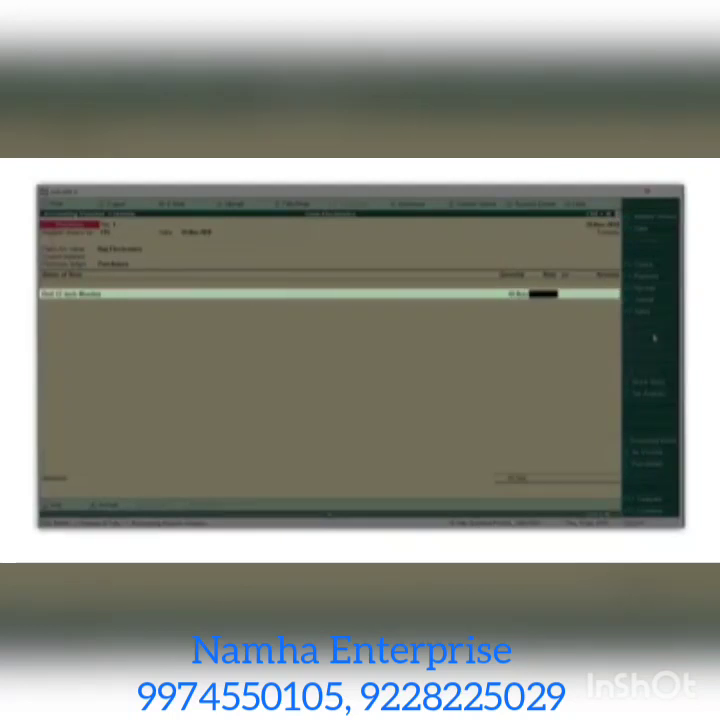
pyautogui.write('4500')
pyautogui.press('Return')
pyautogui.press('Return')
pyautogui.press('Return')
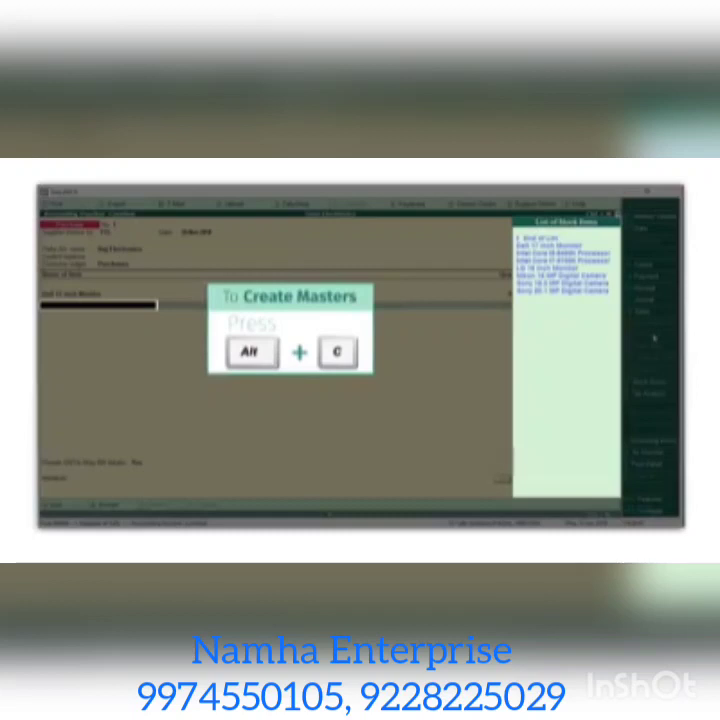
# Create the stock item Asus 18.5 inch Monitor from within the voucher, under the Monitors group with unit Nos, and save it
pyautogui.hotkey('alt', 'c')
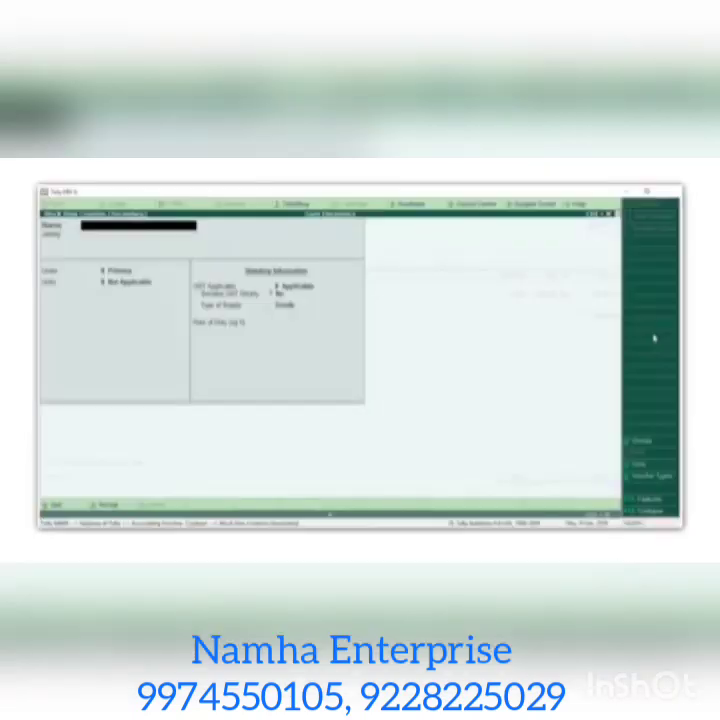
pyautogui.write('Asus 18.5 inch Monitor')
pyautogui.press('Return')
pyautogui.press('Return')
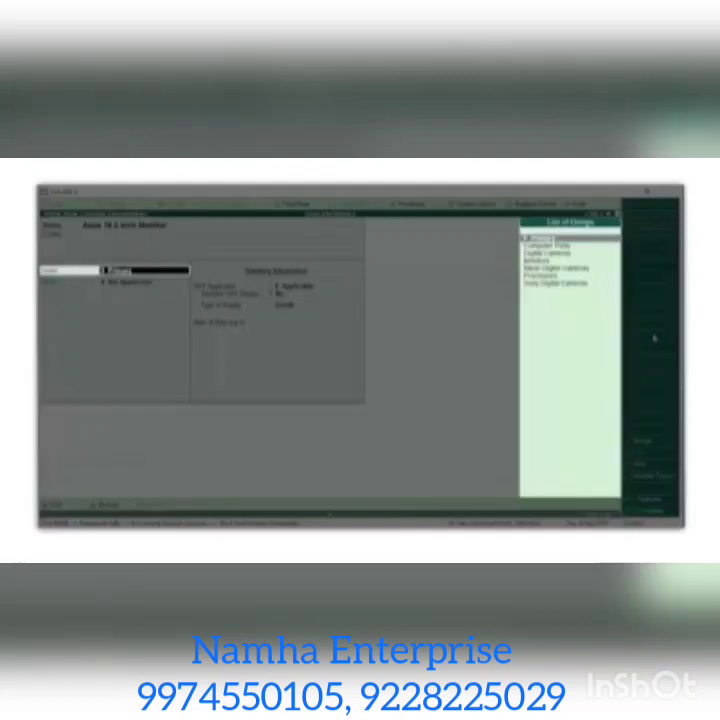
pyautogui.press('Down')
pyautogui.press('Down')
pyautogui.press('Down')
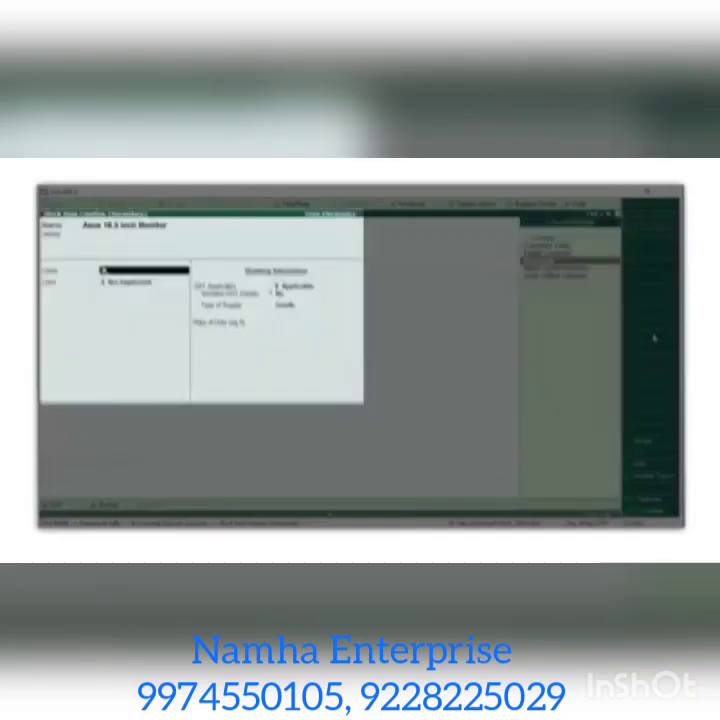
pyautogui.press('Return')
pyautogui.press('Down')
pyautogui.press('Return')
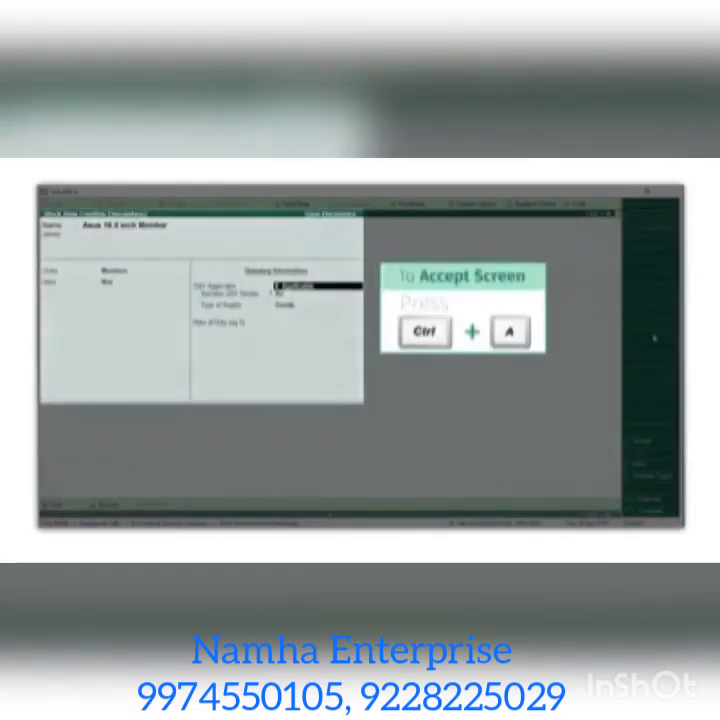
pyautogui.hotkey('ctrl', 'a')
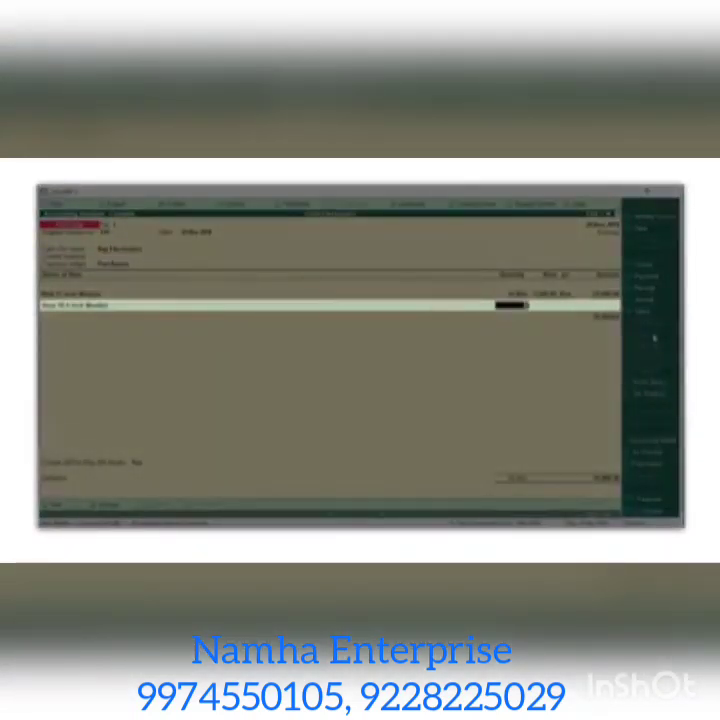
# Enter a quantity of 5 Nos at a rate of 500 for the Asus 18.5 inch Monitor and end the item list
pyautogui.write('1')
pyautogui.press('Return')
pyautogui.write('500')
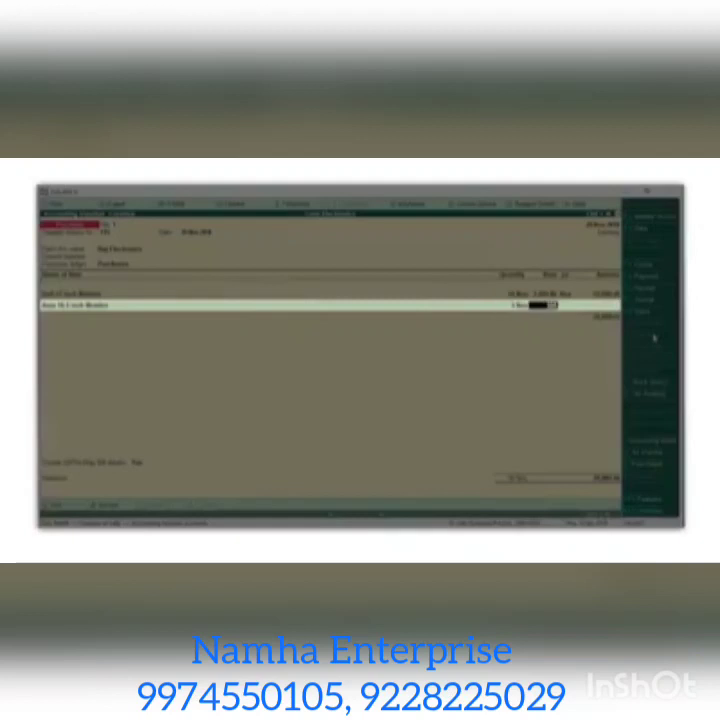
pyautogui.press('Return')
pyautogui.press('Return')
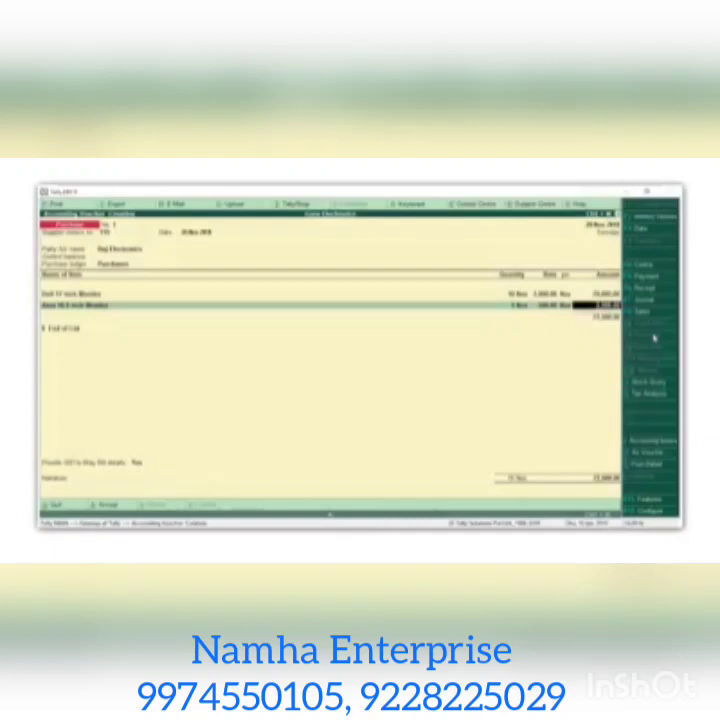
pyautogui.press('Return')
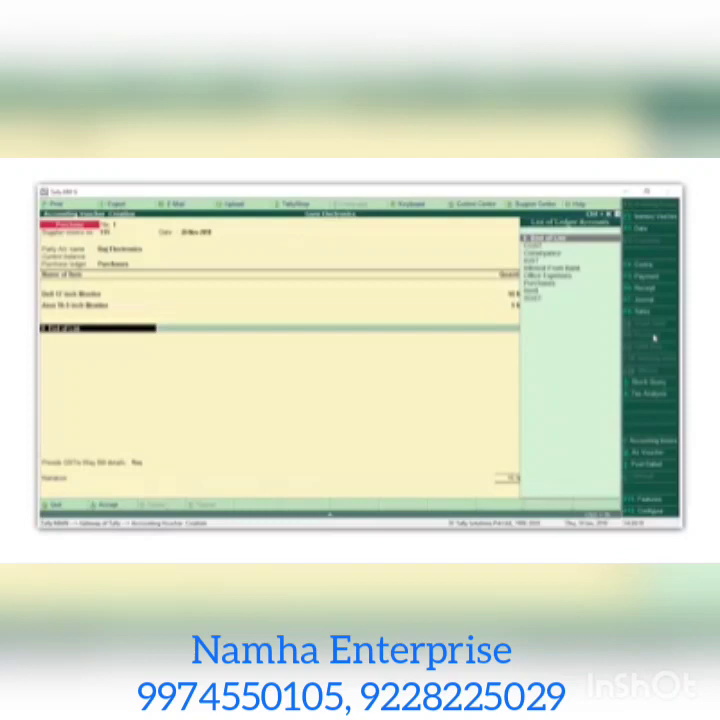
# Add the CGST and SGST ledgers below the items and review the voucher's tax analysis in detailed view
pyautogui.press('Down')
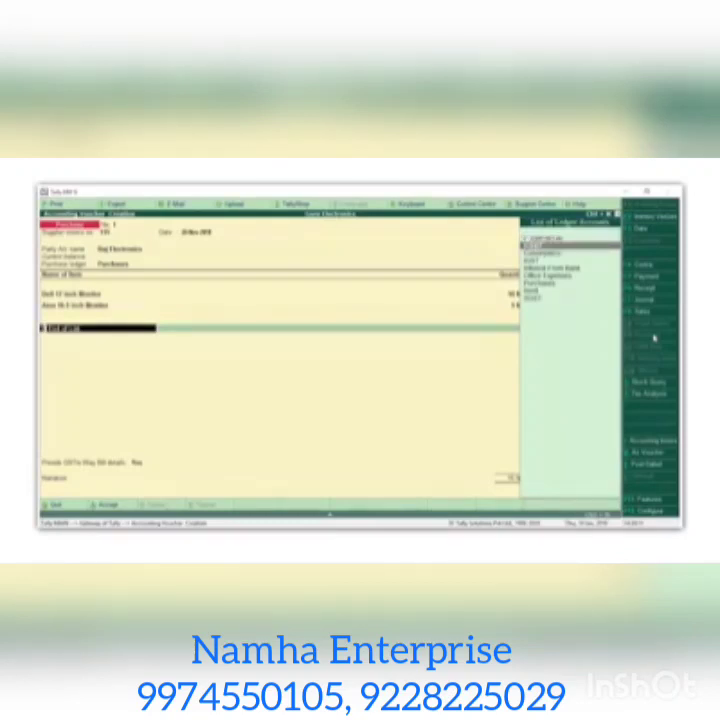
pyautogui.press('Return')
pyautogui.press('Return')
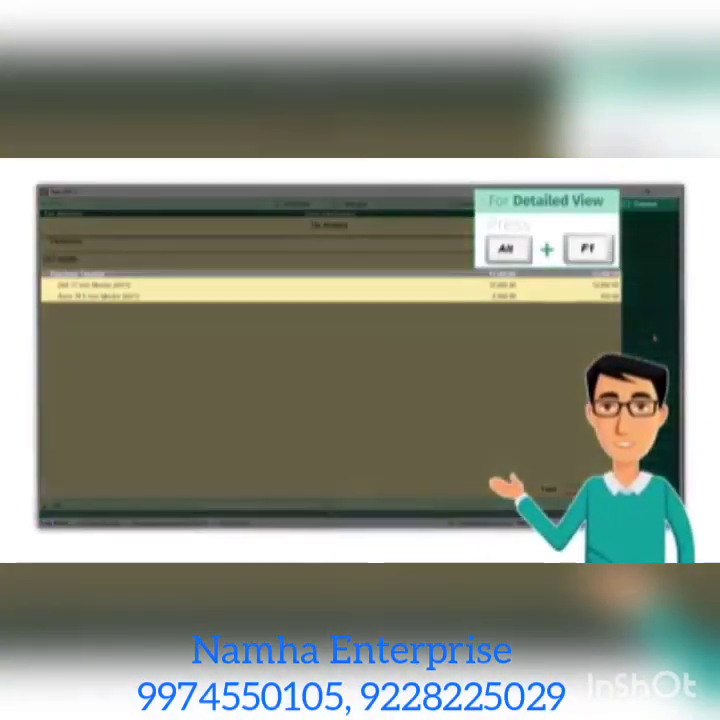
pyautogui.hotkey('alt', 'F1')
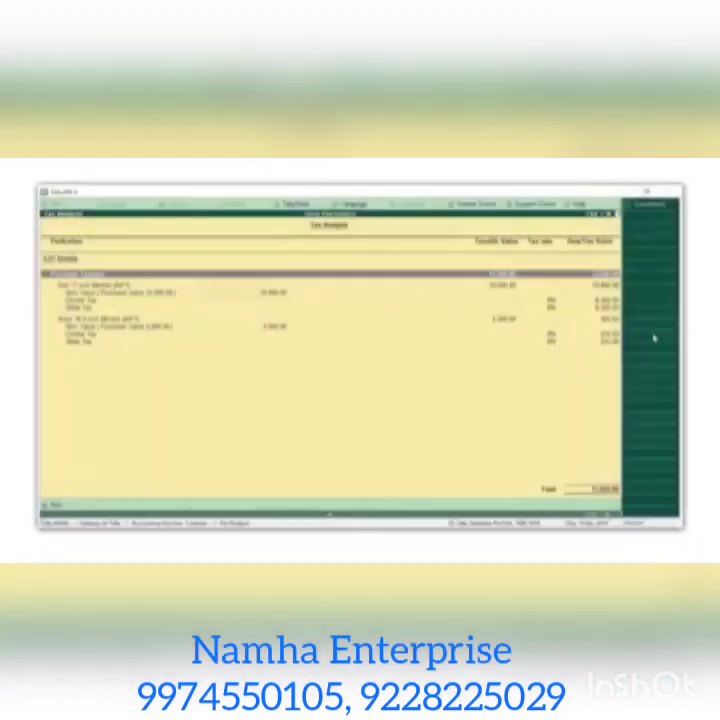
pyautogui.press('Escape')
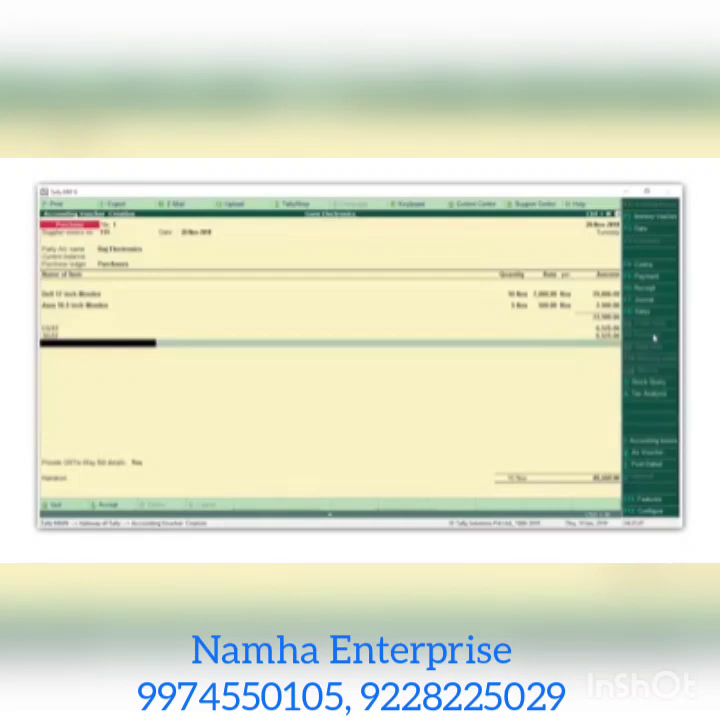
# End the ledger entries and set Provide GST/e-Way Bill details to No
pyautogui.press('Return')
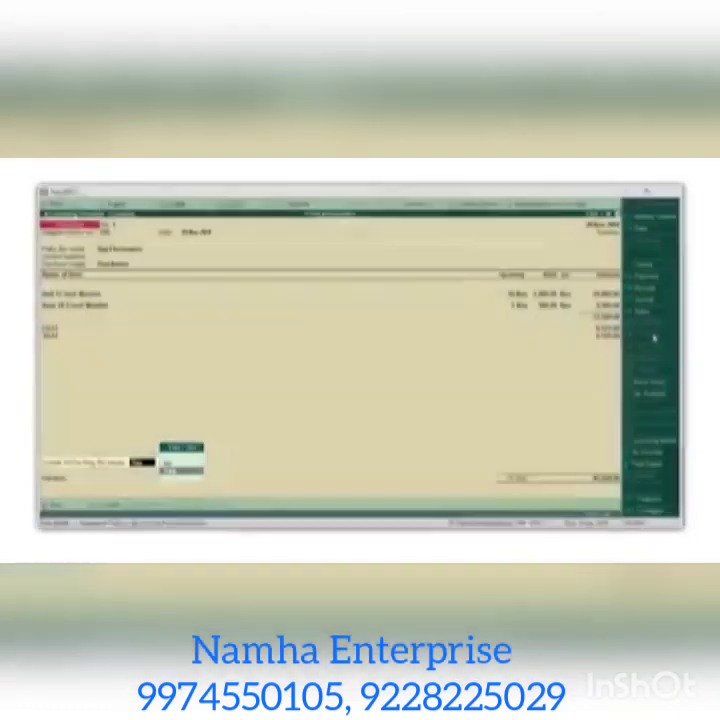
pyautogui.write('n')
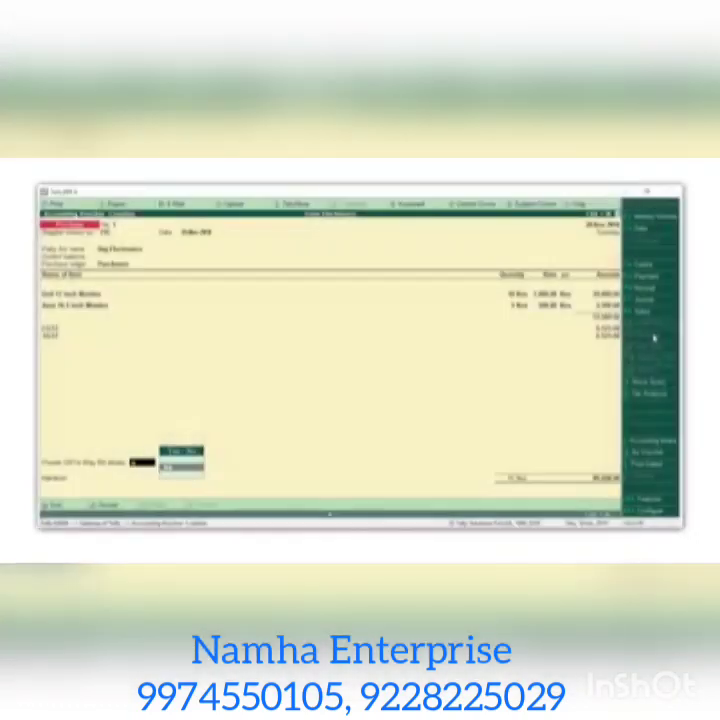
pyautogui.press('Return')
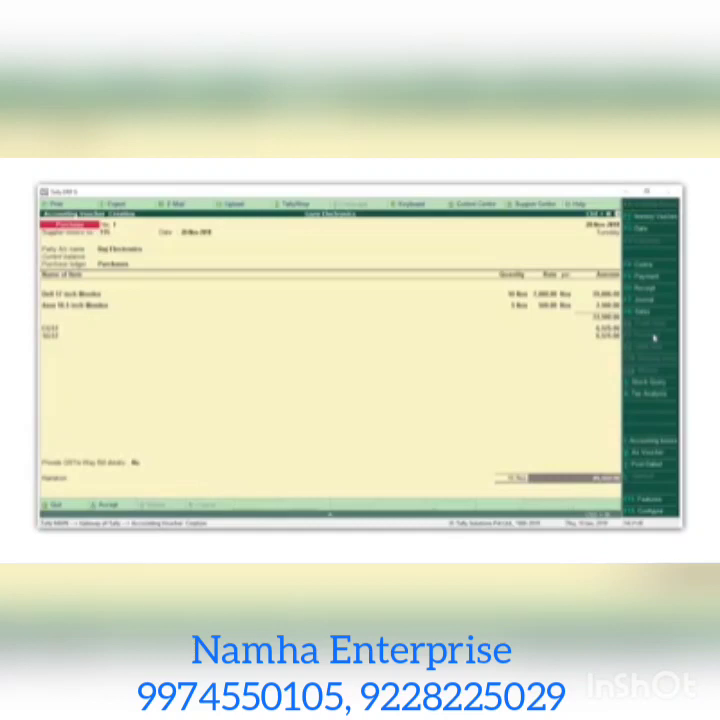
# Enter the narration "Goods purchased from Raj Electronics on 20th Nov, 2018" and save the purchase voucher
pyautogui.press('Return')
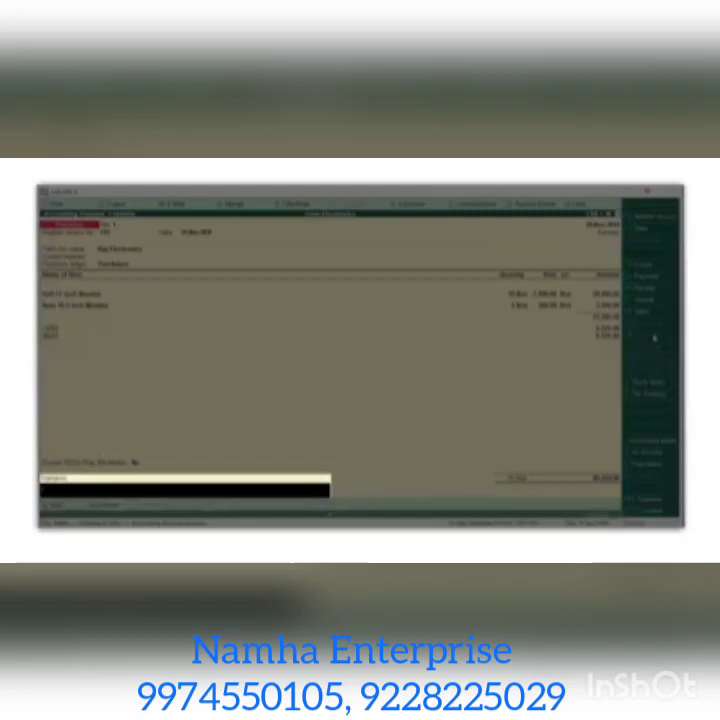
pyautogui.write('Goods purchased from Raj Electronics')
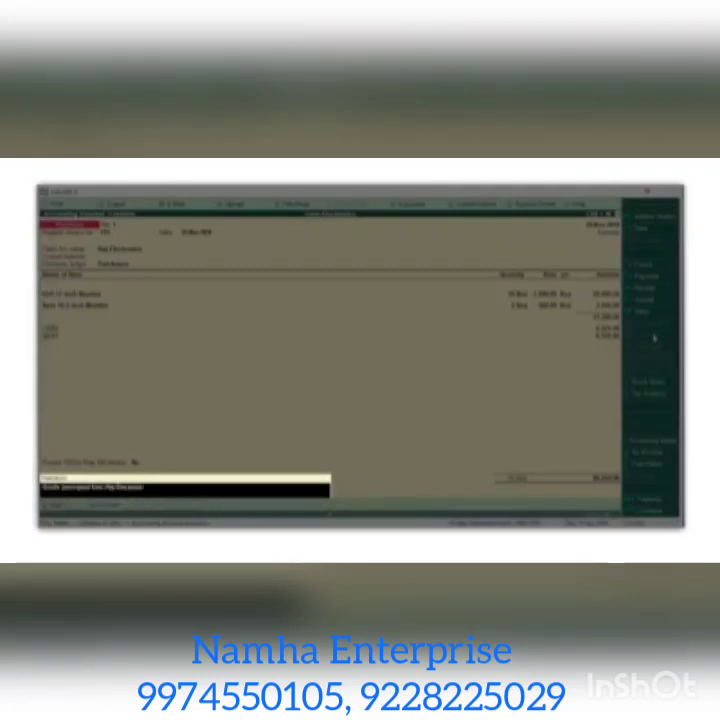
pyautogui.write(' on 28th Nov 2018')
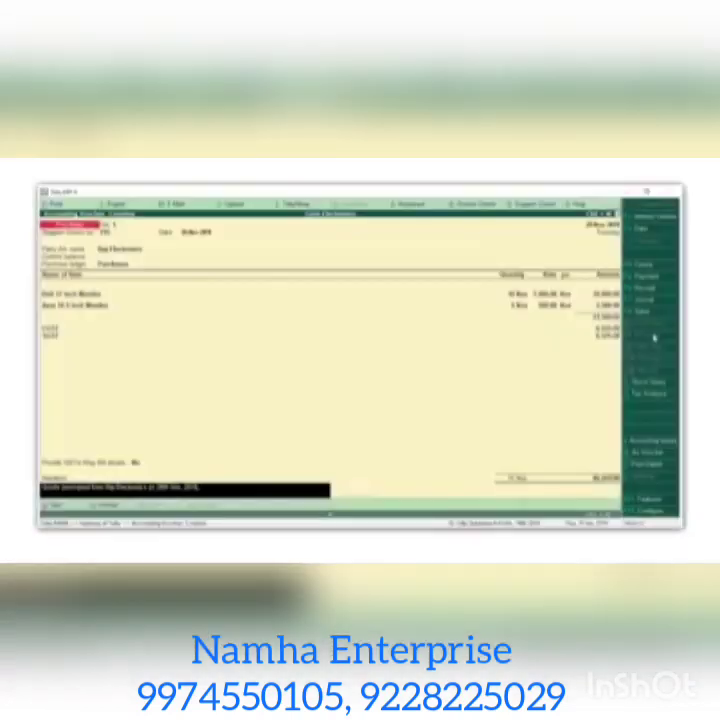
pyautogui.press('Return')
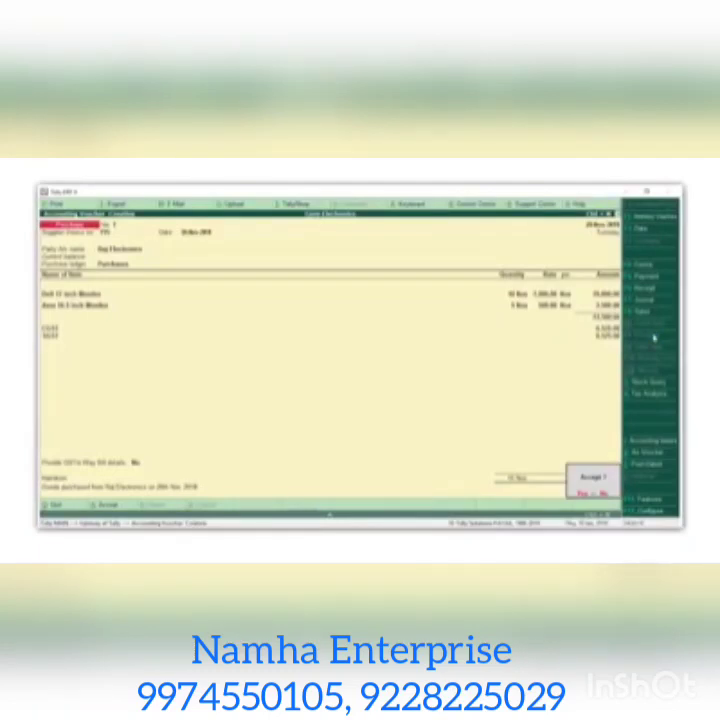
pyautogui.press('Return')
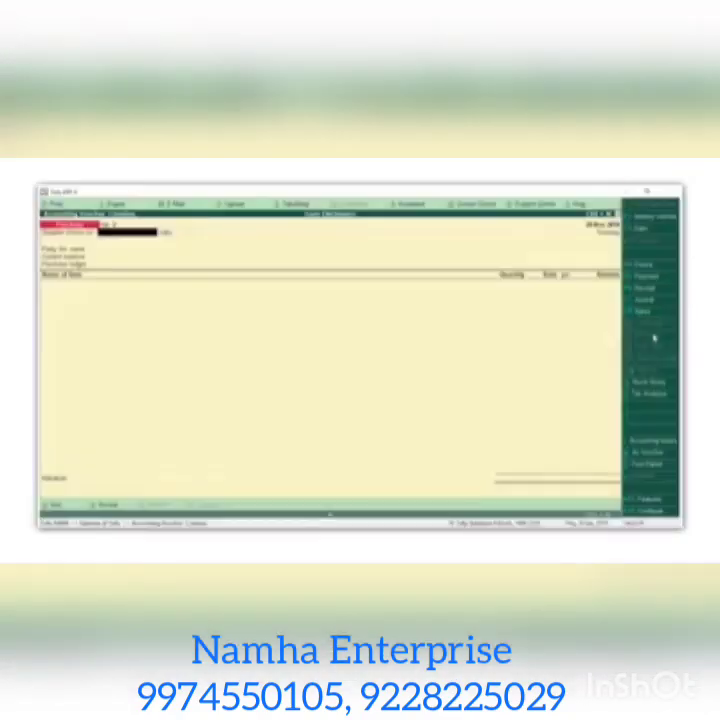
# Start a Sales voucher for the computer firm listed last among the party ledgers, accept its party details and choose the Sales ledger
pyautogui.press('F8')
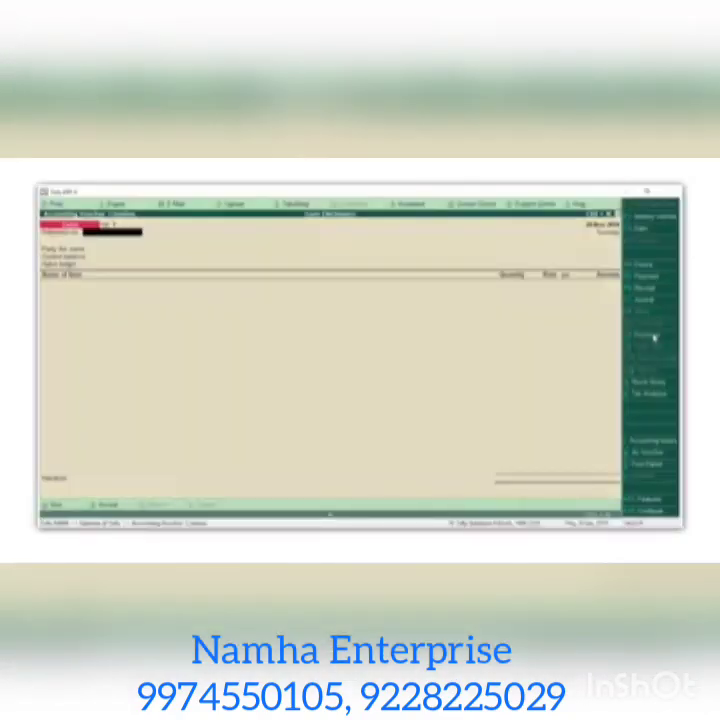
pyautogui.press('Return')
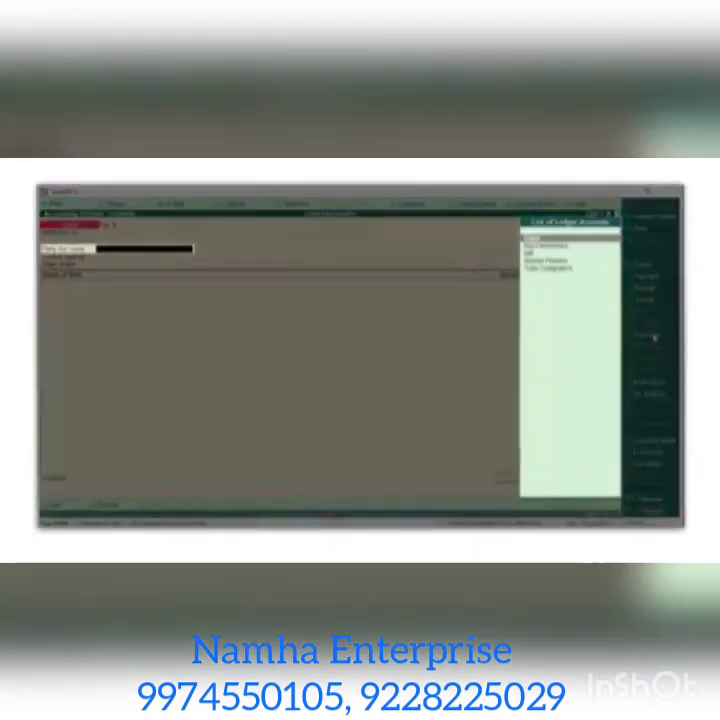
pyautogui.press('Down')
pyautogui.press('Down')
pyautogui.press('Down')
pyautogui.press('Down')
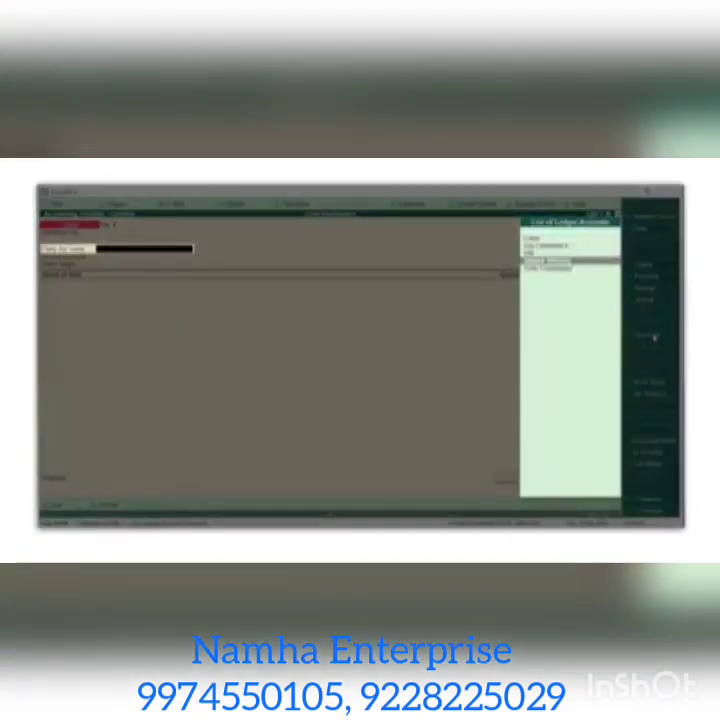
pyautogui.press('Return')
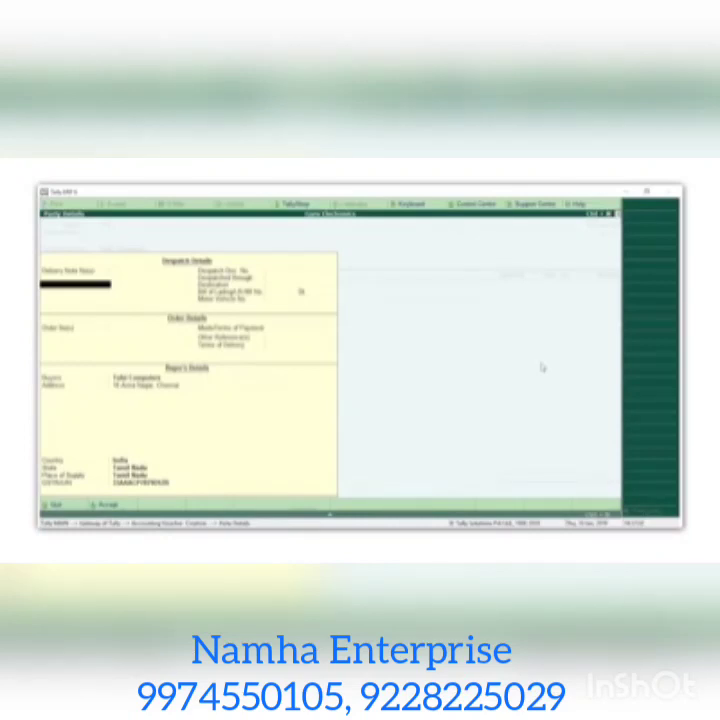
pyautogui.press('Return')
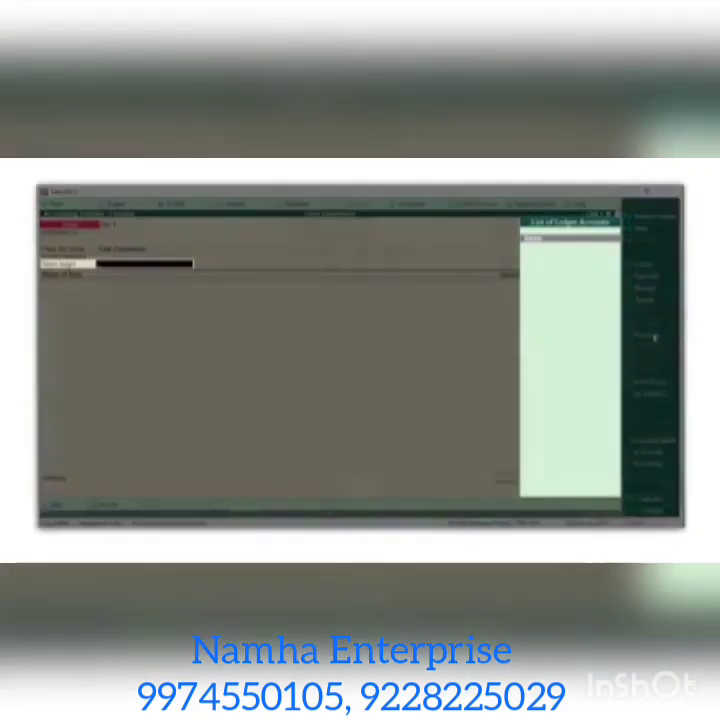
pyautogui.press('Return')
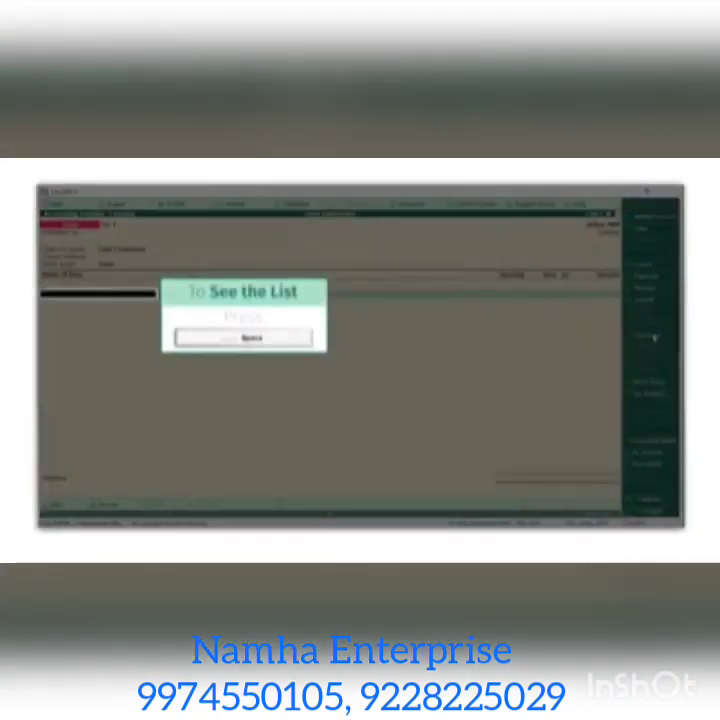
# Add Dell 17 inch Monitor to the sales voucher with quantity 2 Nos at a rate of 8,500
pyautogui.press('space')
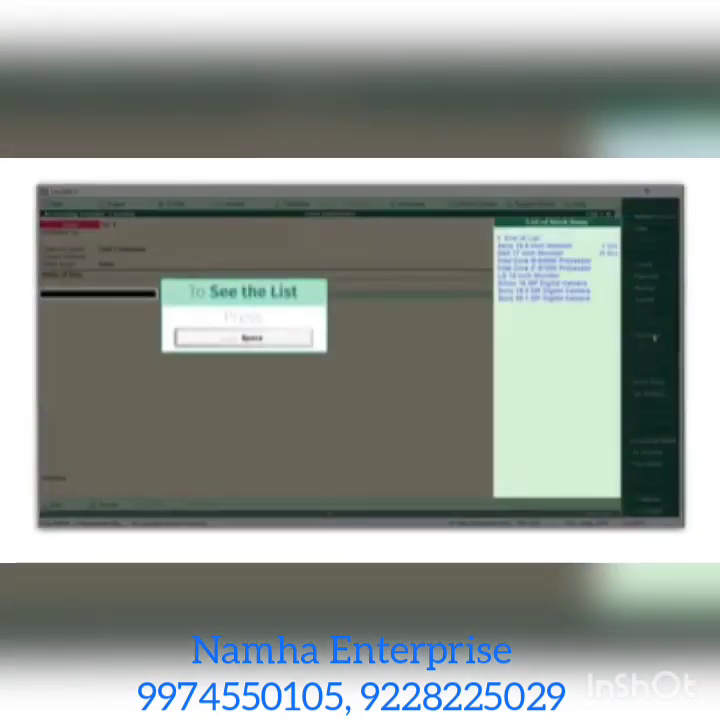
pyautogui.press('Down')
pyautogui.press('Down')
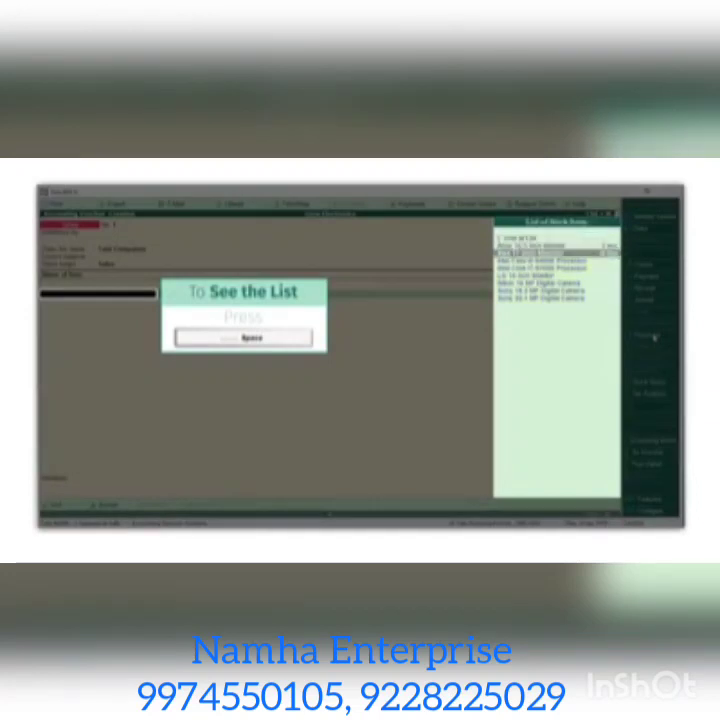
pyautogui.press('Return')
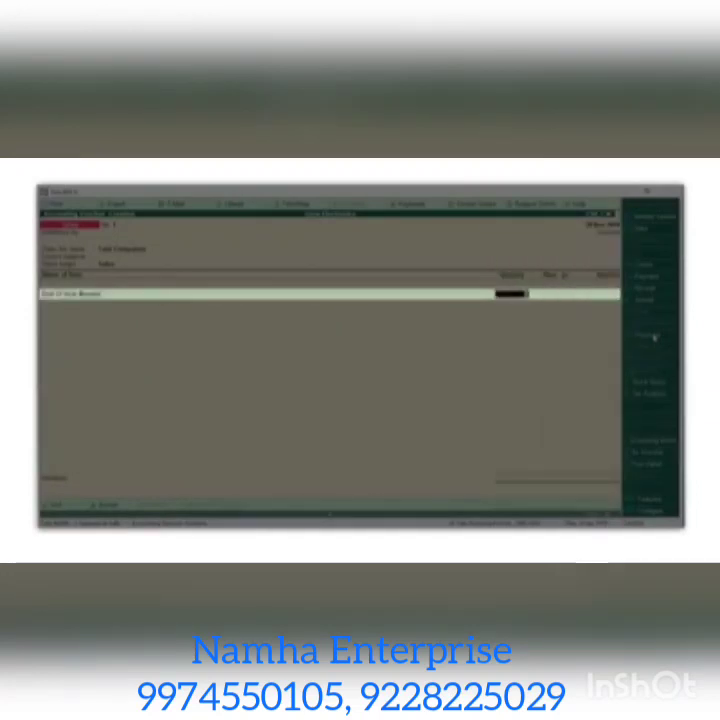
pyautogui.write('2')
pyautogui.press('Return')
pyautogui.write('8500')
pyautogui.press('Return')
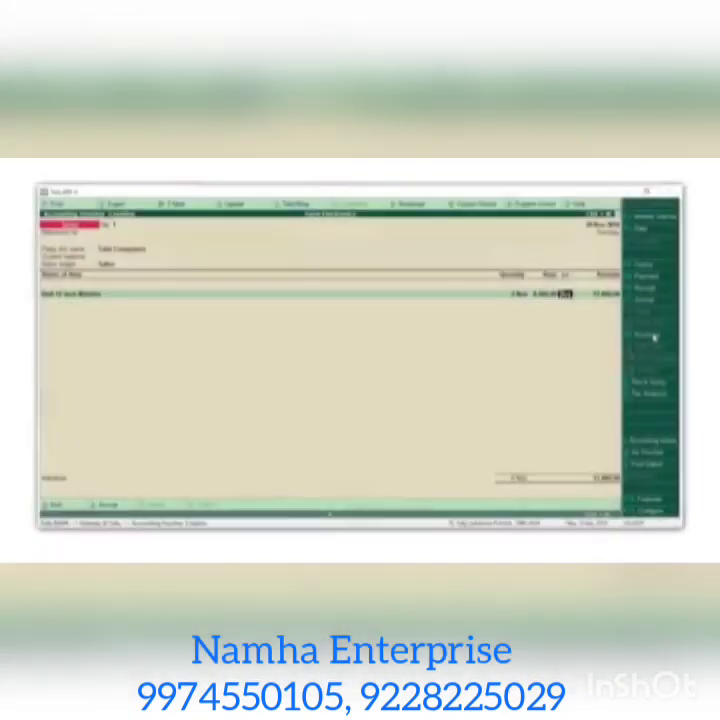
# Finish the monitor item entry and add the IGST ledger beneath it in the sales voucher, accepting its calculated amount
pyautogui.press('Return')
pyautogui.press('Return')
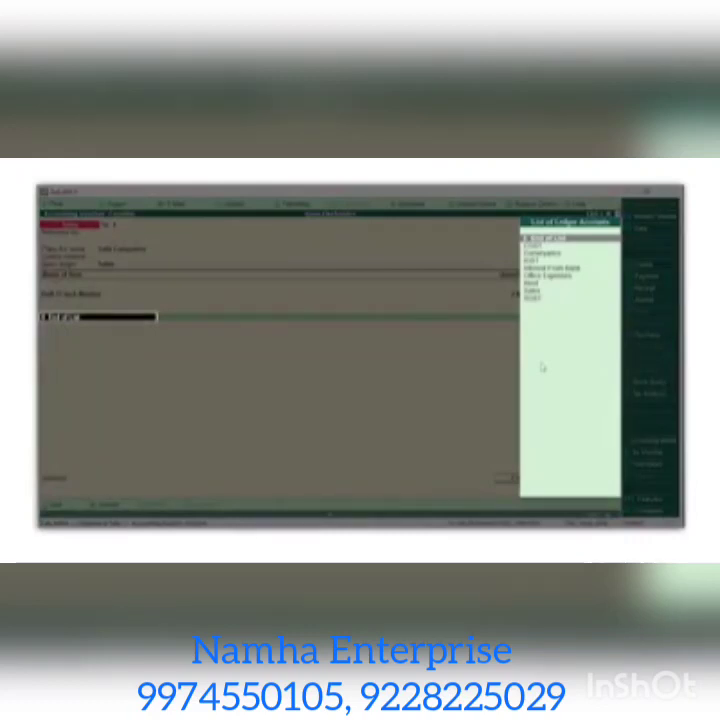
pyautogui.press('Down')
pyautogui.press('Down')
pyautogui.press('Down')
pyautogui.press('Return')
pyautogui.press('Return')
pyautogui.press('Return')
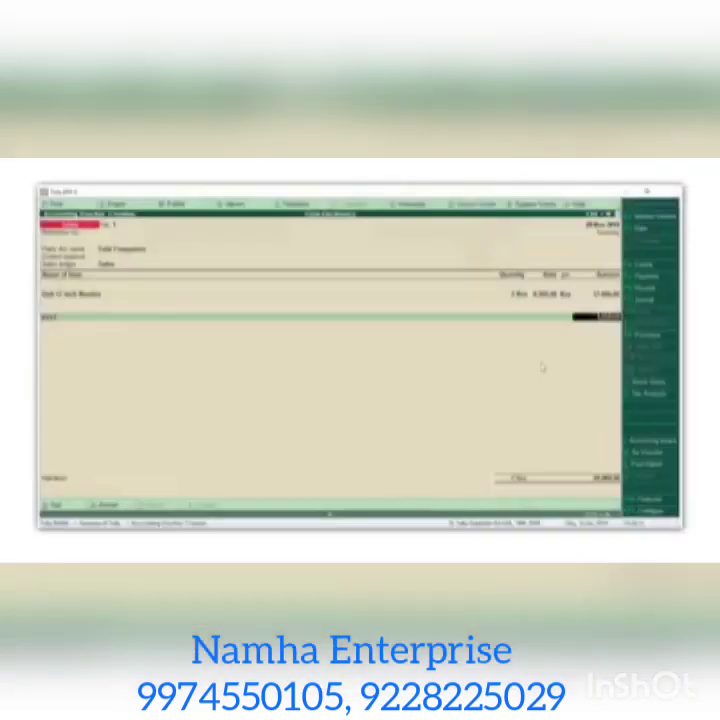
pyautogui.press('Return')
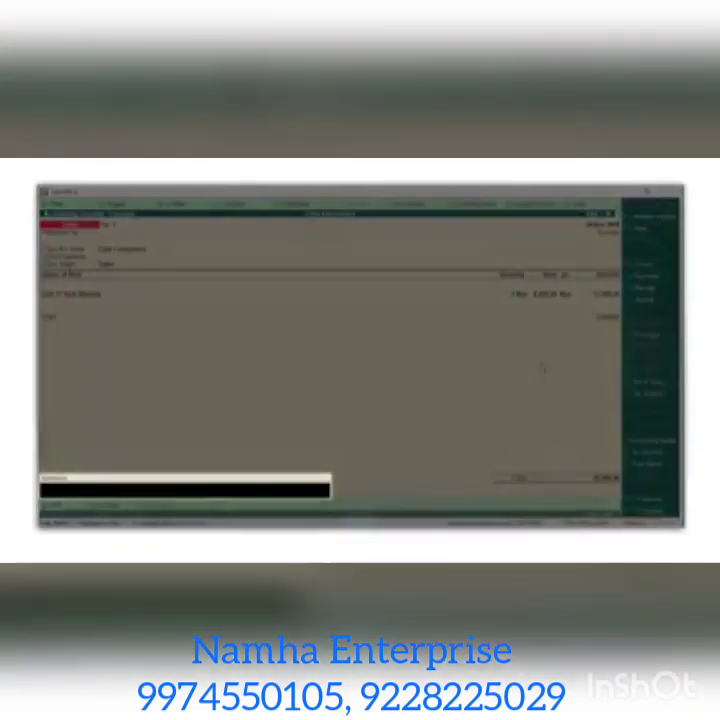
# Enter the narration "Goods sold to Total Computers on 20th Nov, 2018" and save the sales voucher
pyautogui.write('Goods sold to Total Computers on 20th Nov, 2018')
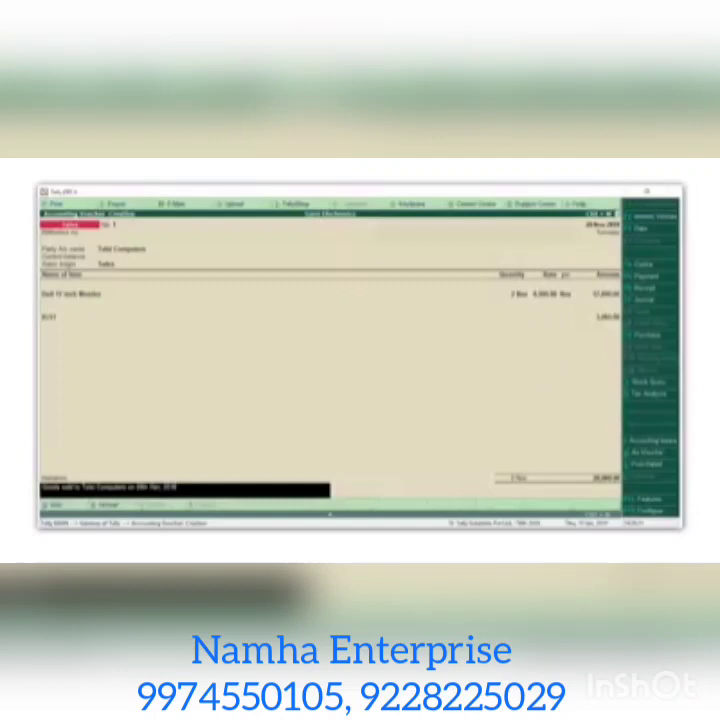
pyautogui.press('Return')
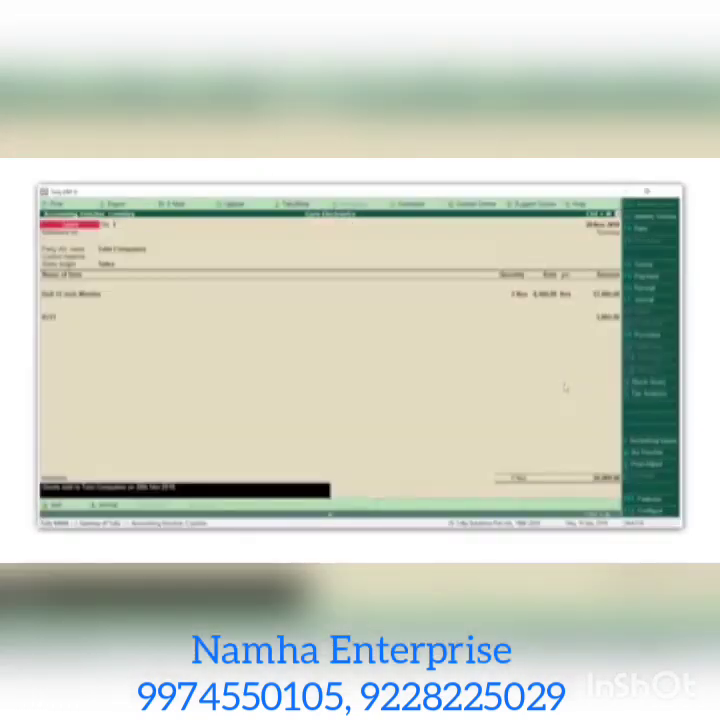
pyautogui.press('Return')
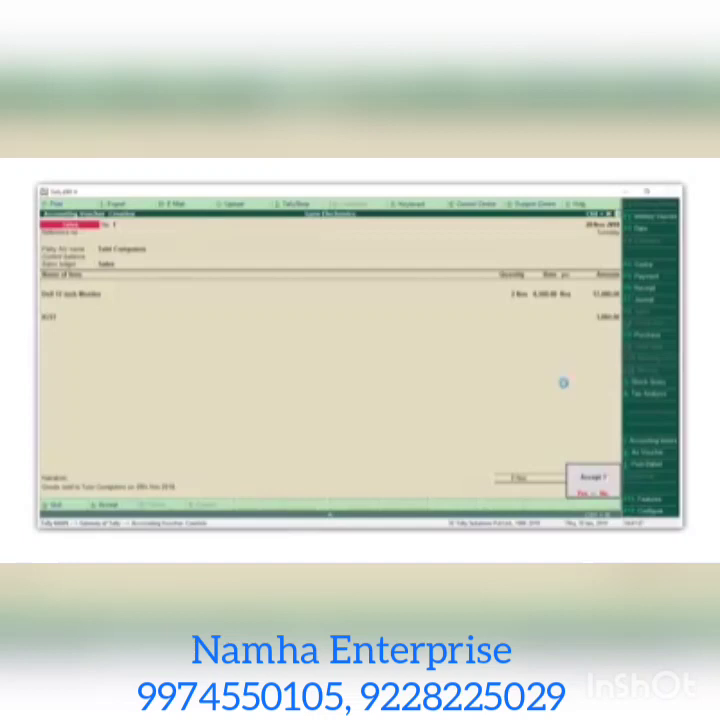
pyautogui.press('Return')
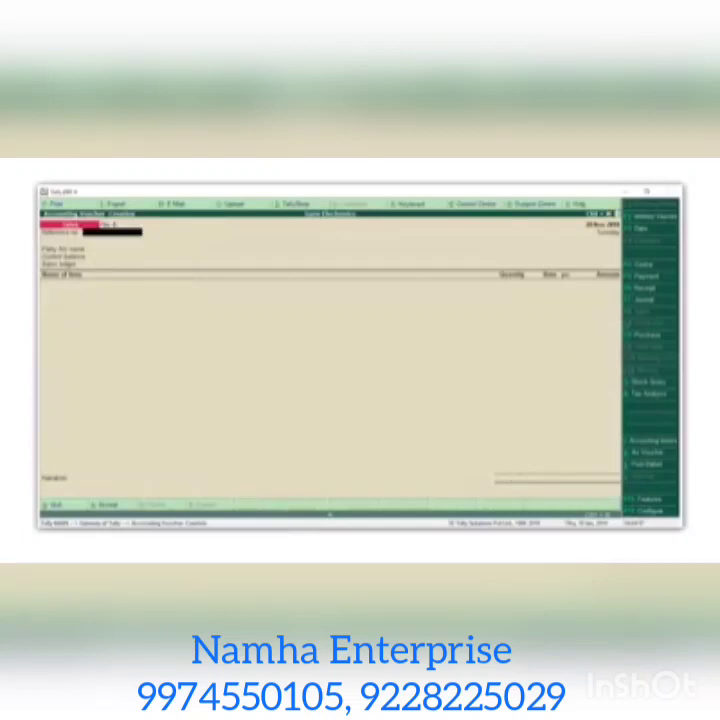